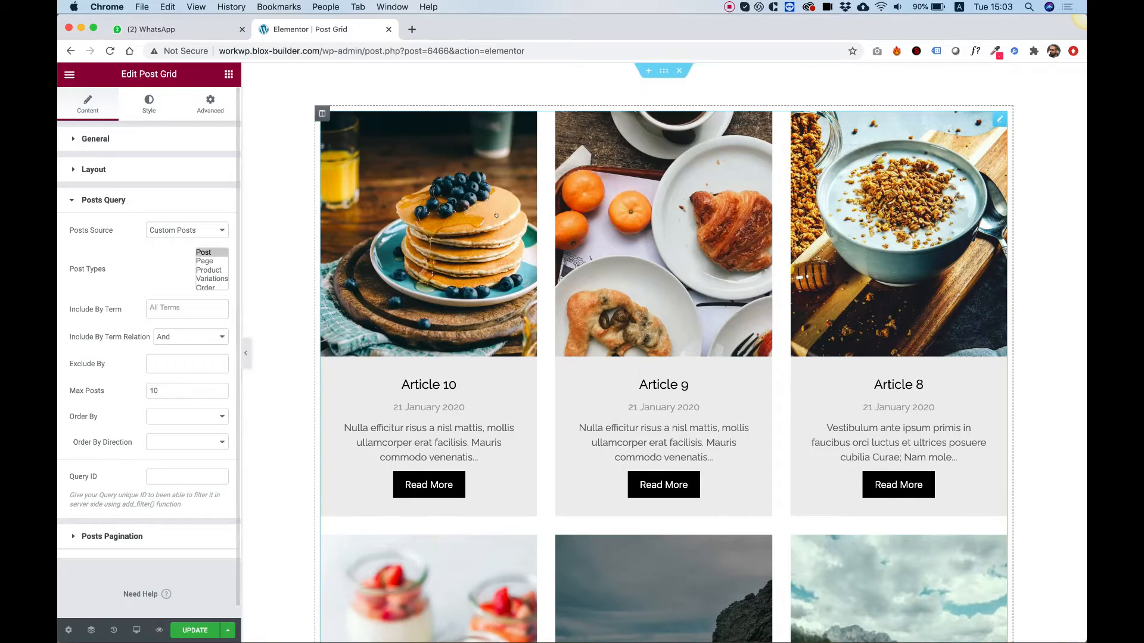
- Try the Overlay, Under Overlap and Partial Overlay layouts on the post grid in turn
click(106, 138)
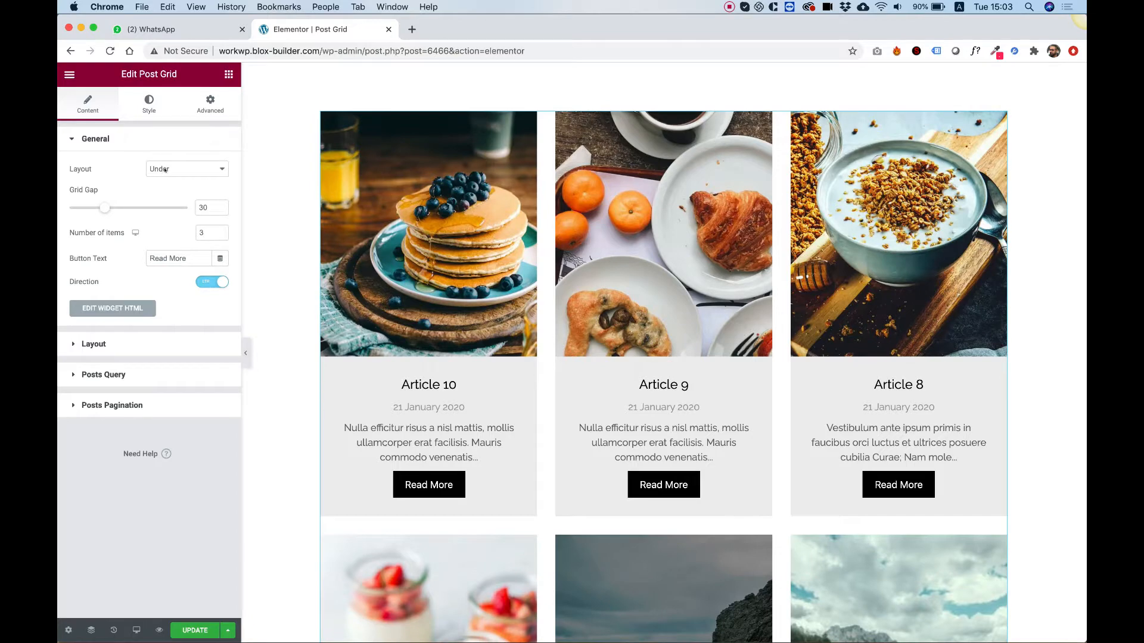
click(165, 170)
click(162, 175)
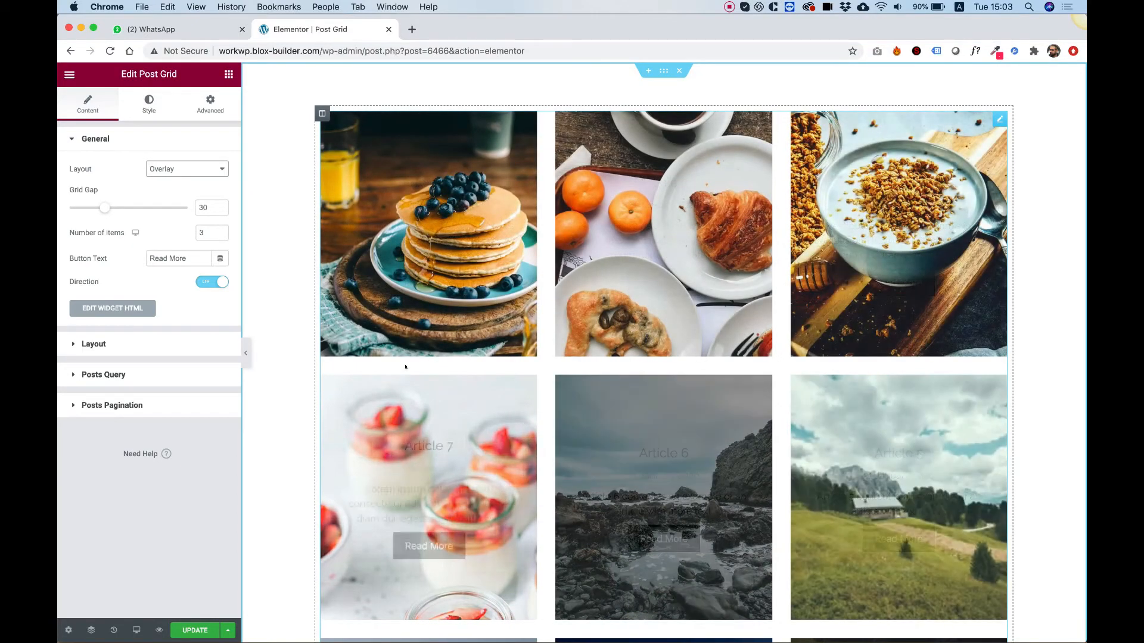
click(178, 170)
click(177, 179)
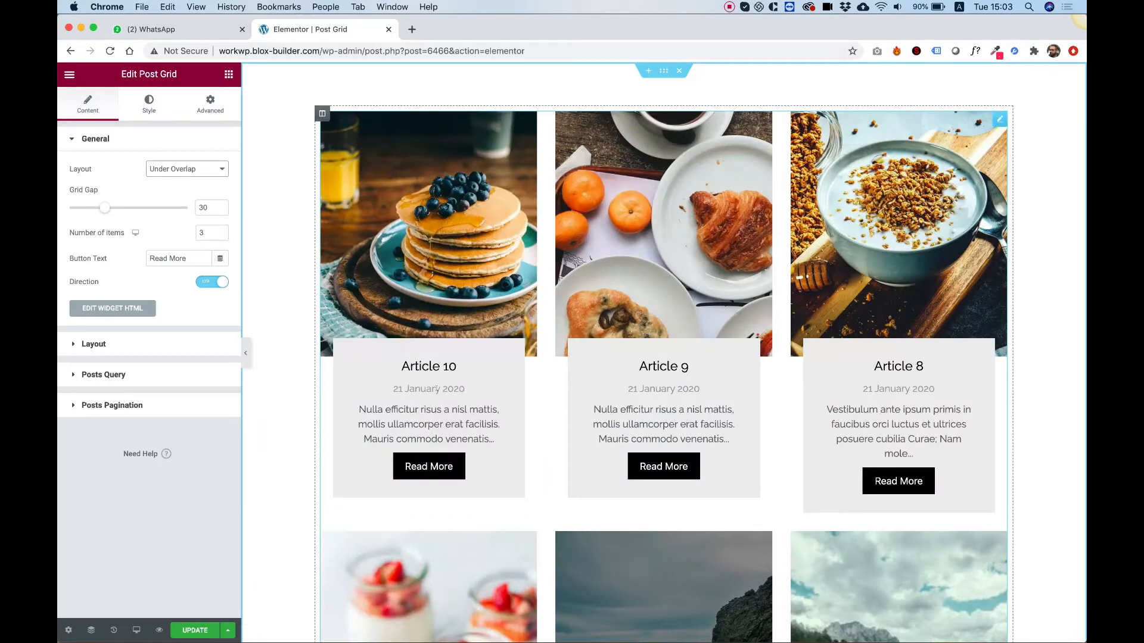
click(172, 169)
click(174, 178)
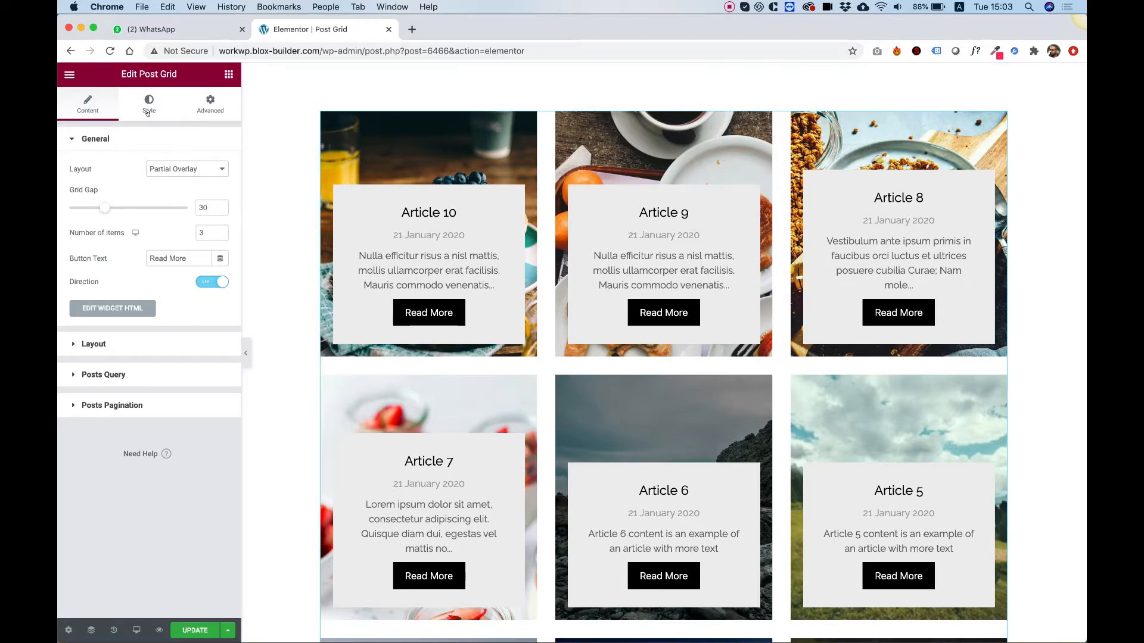
- Set the post grid's image height to 499 and try the Reveal from Bottom layout on its items
click(149, 103)
drag(107, 212, 128, 216)
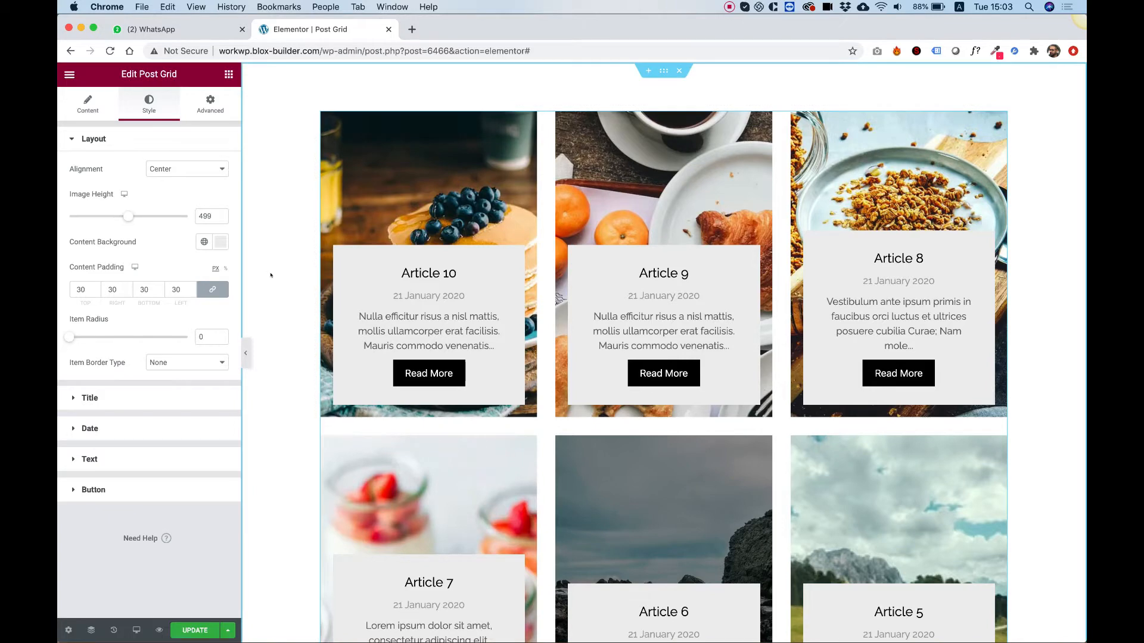
click(88, 103)
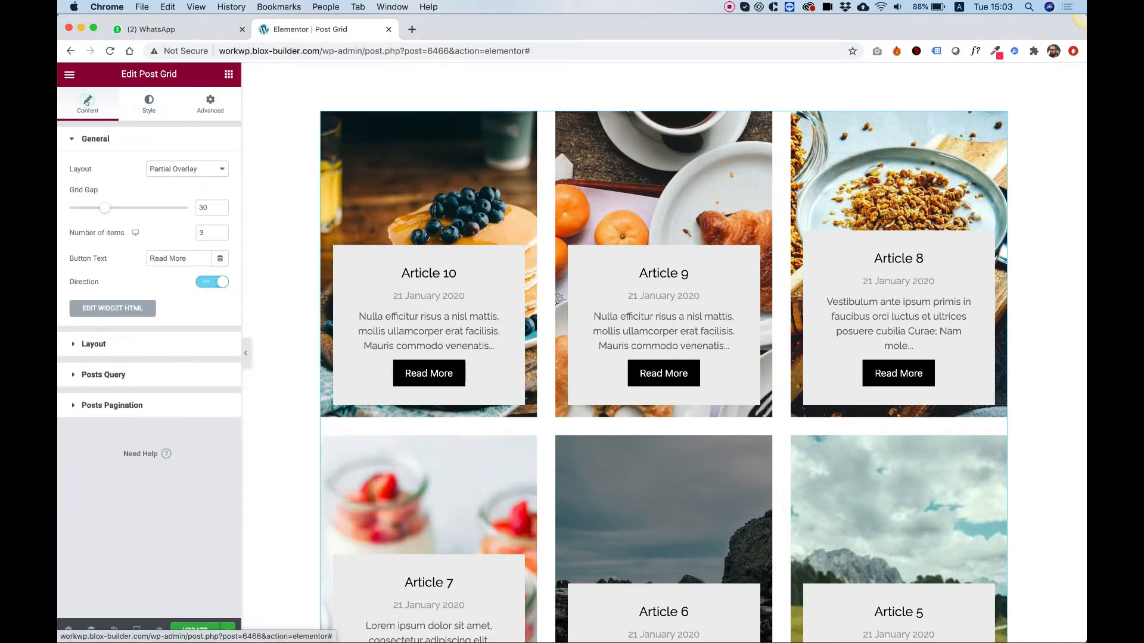
click(161, 169)
click(165, 177)
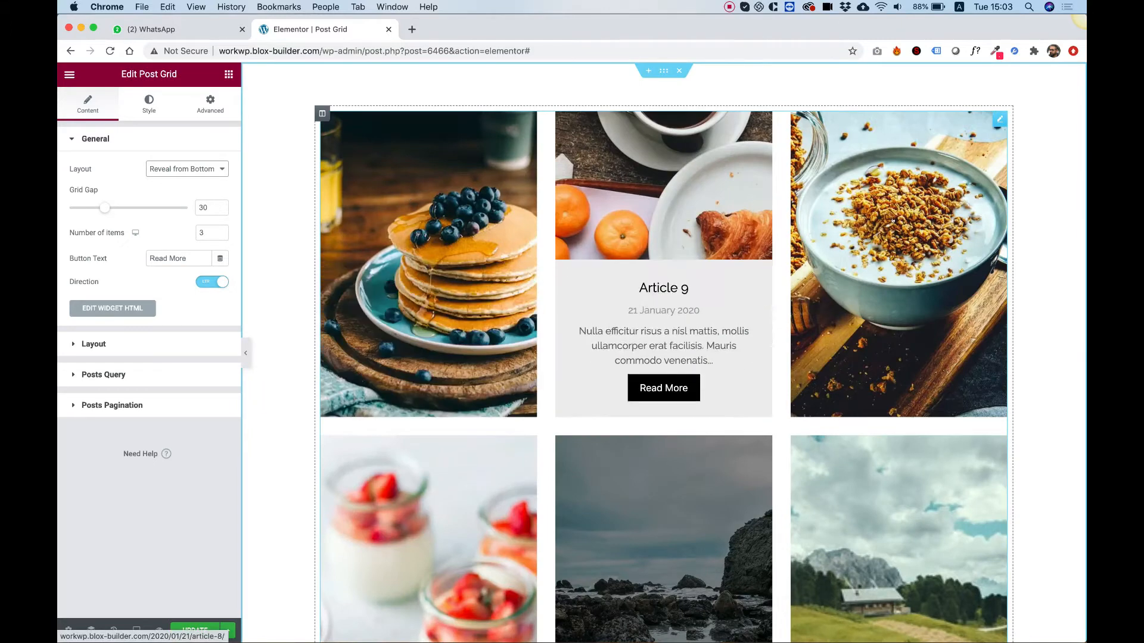
mouse_move(502, 261)
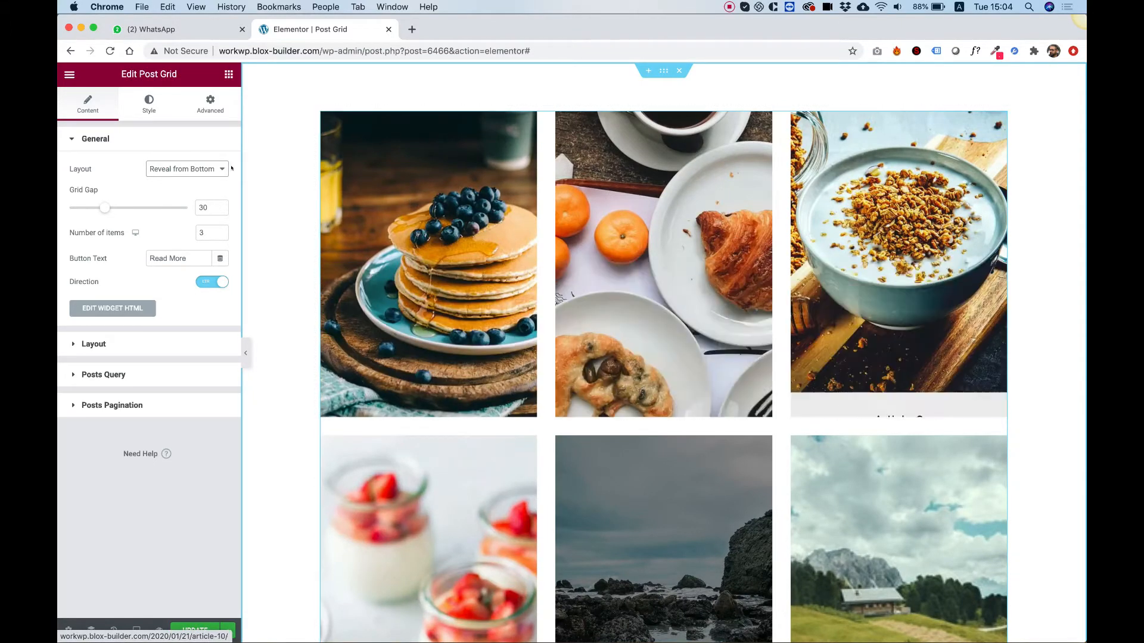
- Set the post grid's layout to Side by Side and its grid gap to 31
click(190, 170)
click(199, 178)
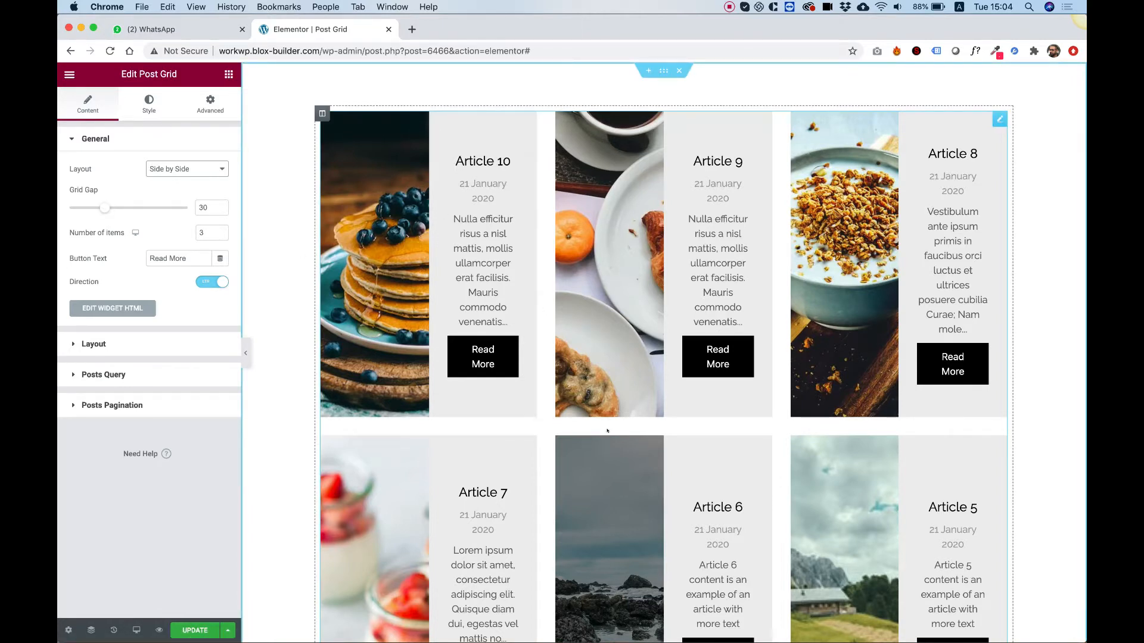
mouse_move(105, 207)
mouse_down()
mouse_move(129, 206)
mouse_move(62, 199)
mouse_move(108, 202)
mouse_up()
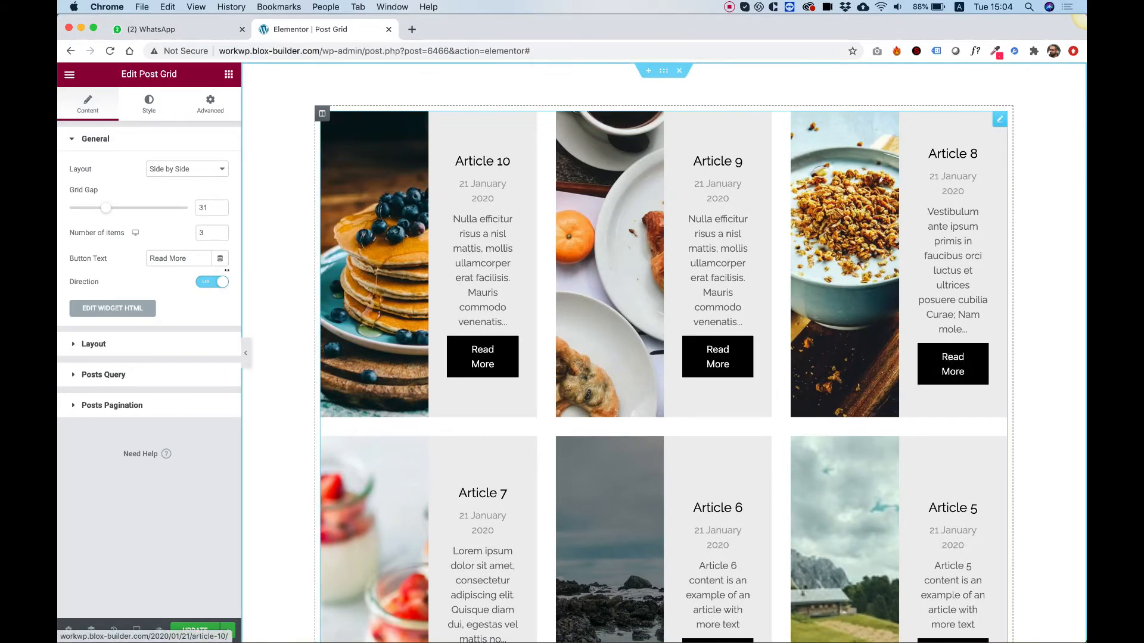
- Set the post grid's number of items to 2 and review the resulting rows
click(204, 232)
key(BackSpace)
text(2)
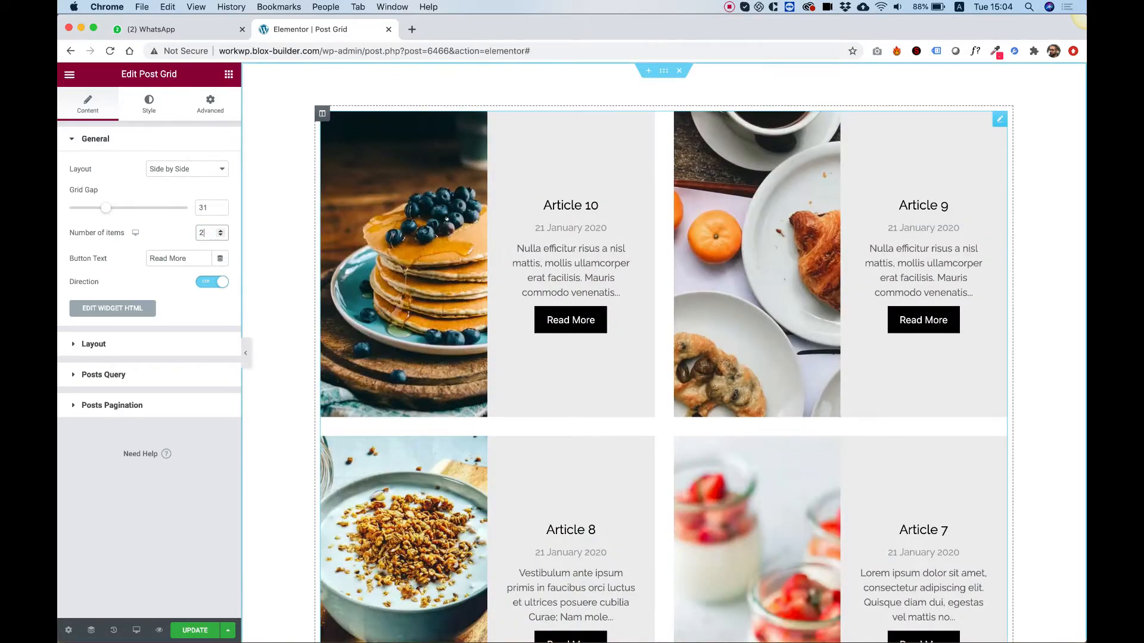
scroll(552, 248, down, 5)
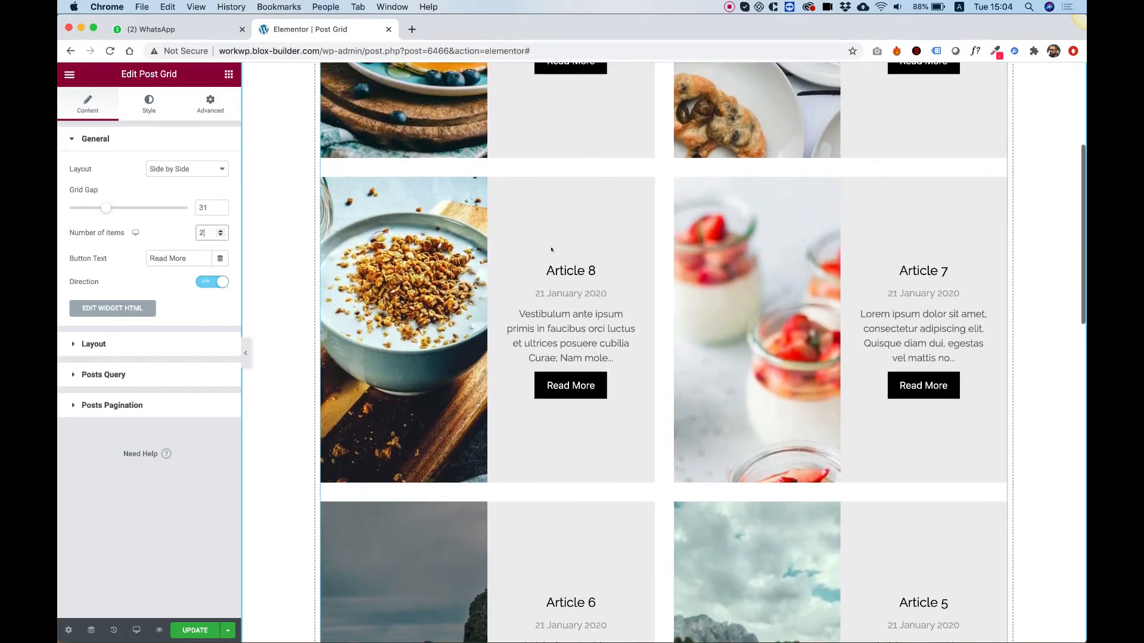
scroll(552, 248, up, 5)
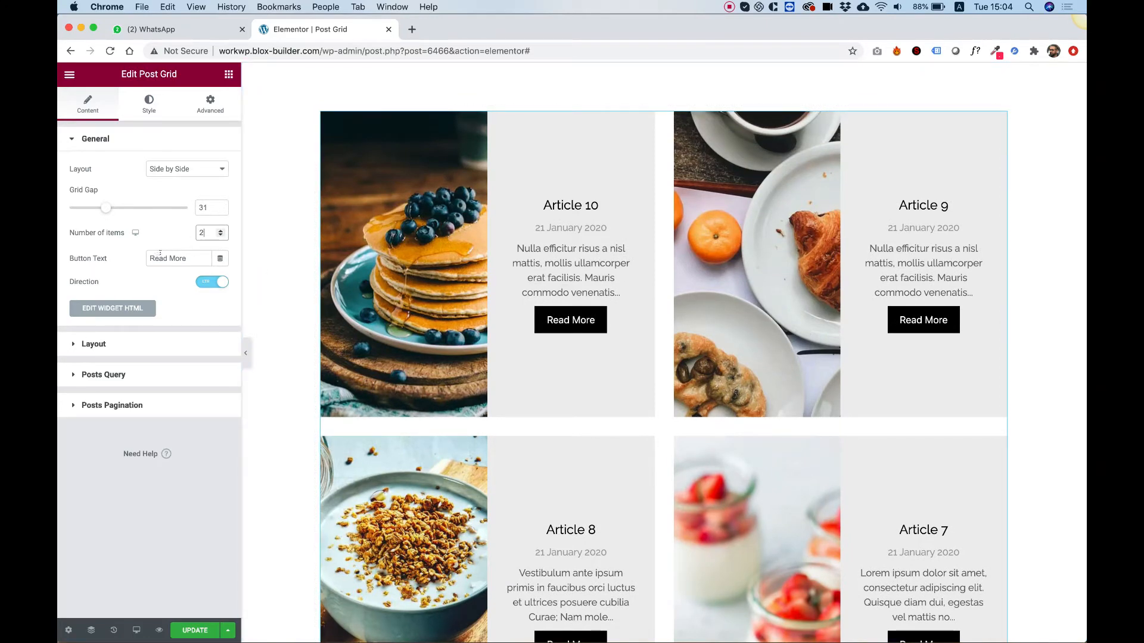
- Change the post buttons' text to "Learn More" and hide the post date
double_click(160, 258)
text(Learn)
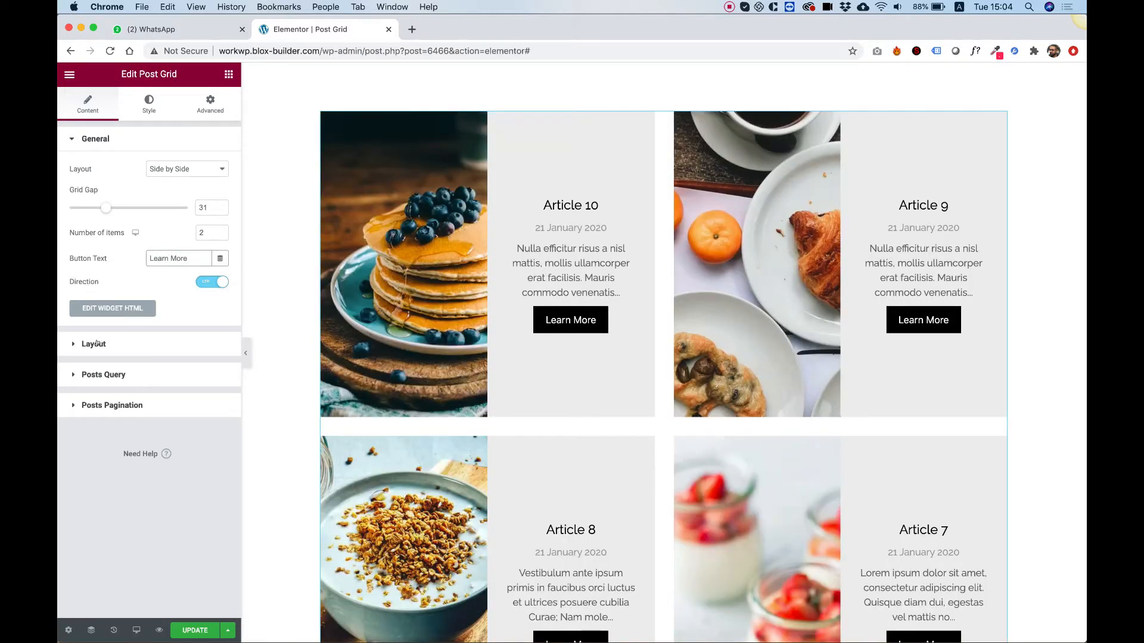
click(98, 343)
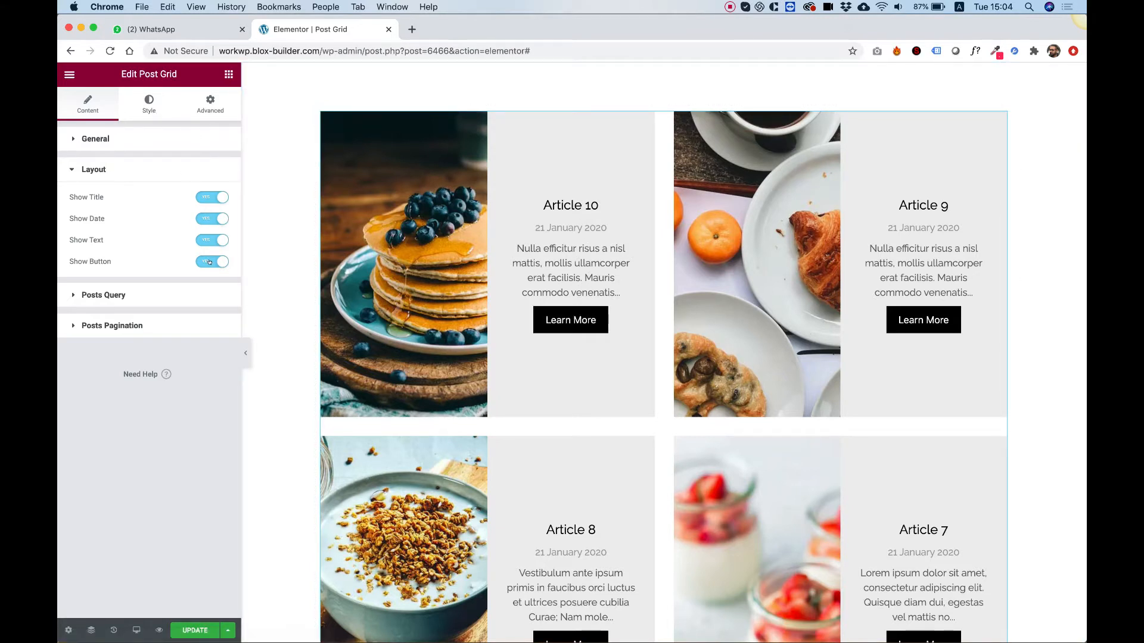
click(212, 220)
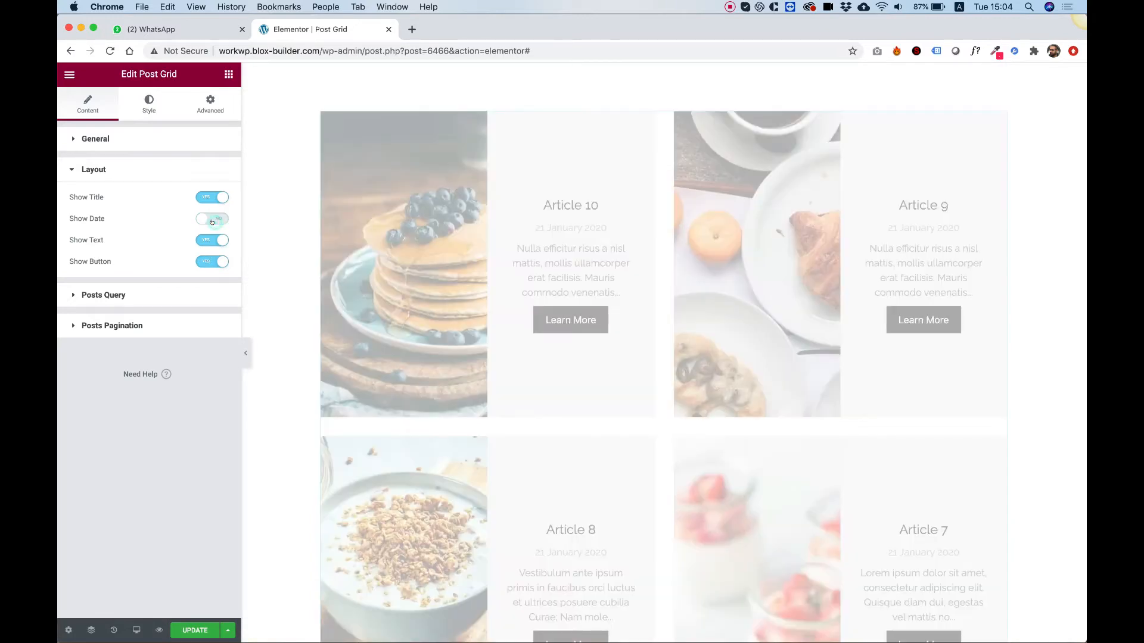
- Try Left alignment for the post content, returning the alignment to Center
click(148, 107)
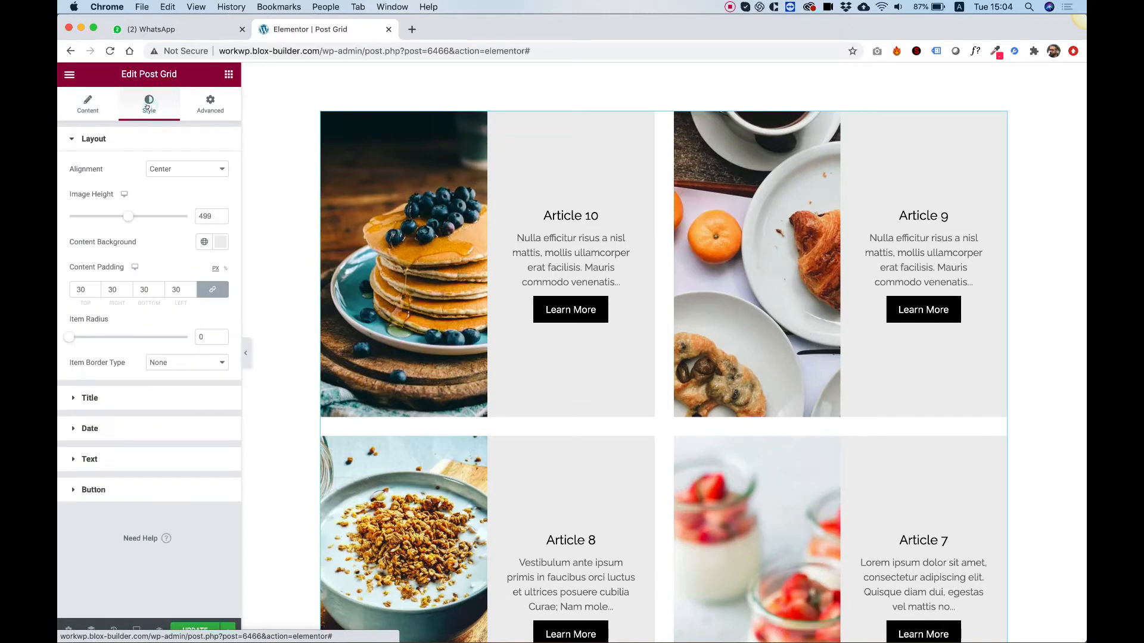
click(171, 169)
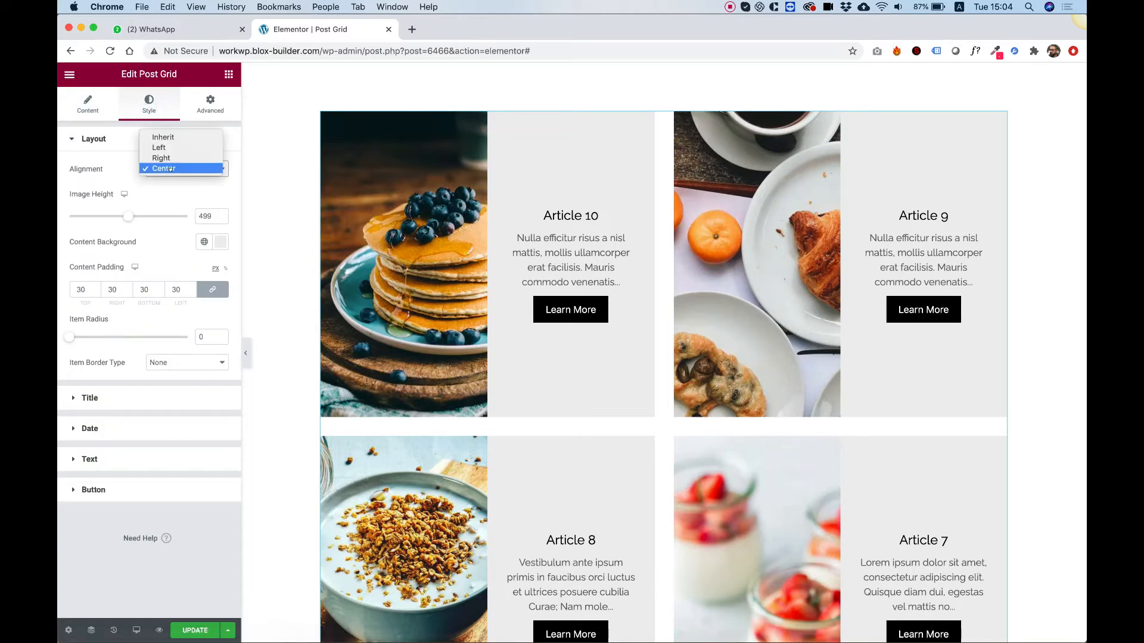
click(159, 147)
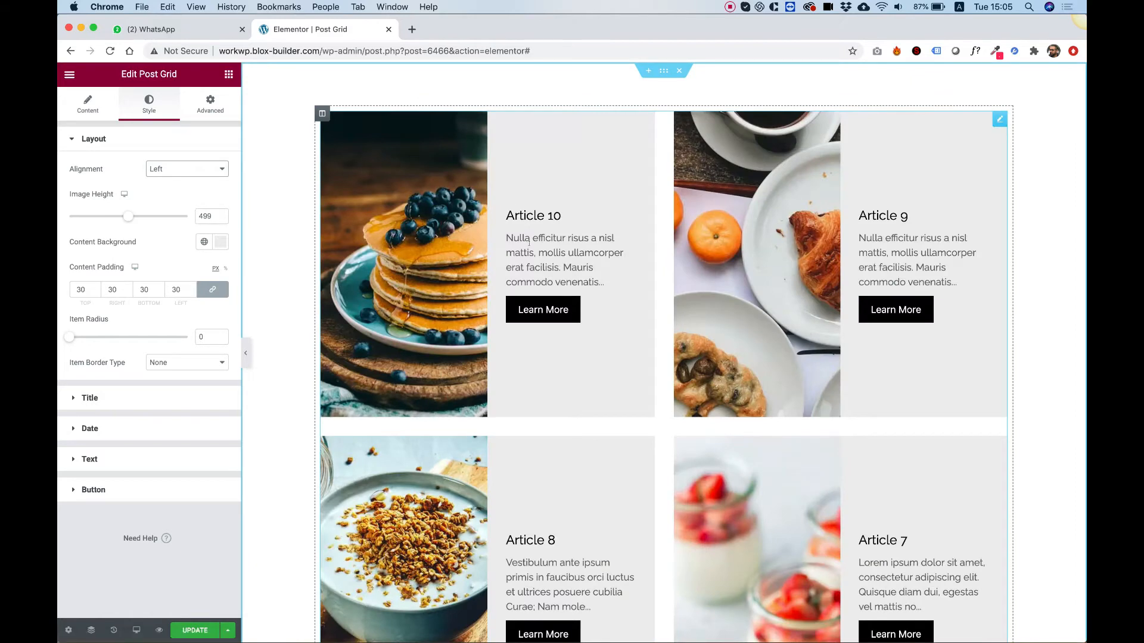
click(179, 169)
click(185, 188)
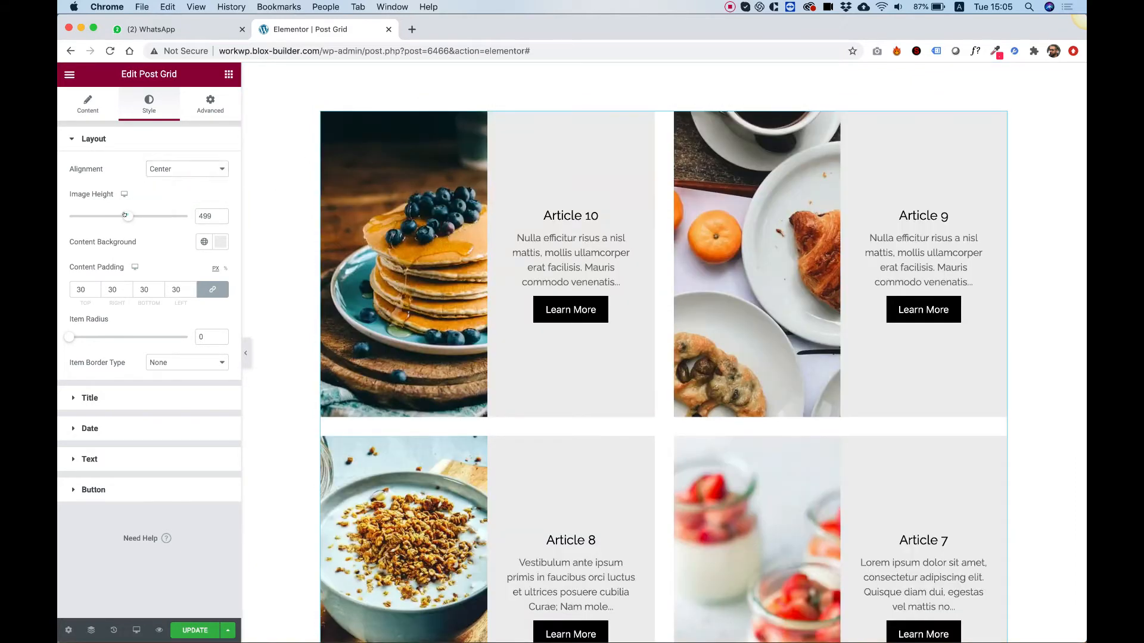
- Set the post grid's image height to 288 and its content background color to #EFEFEF
drag(126, 217, 85, 216)
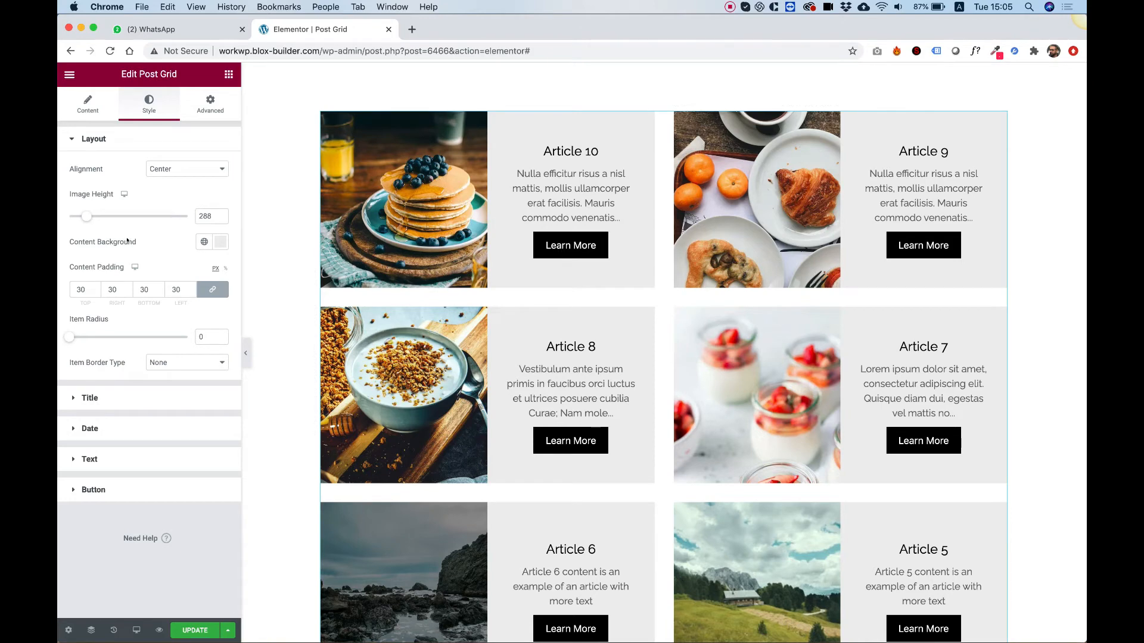
click(221, 242)
drag(163, 293, 79, 292)
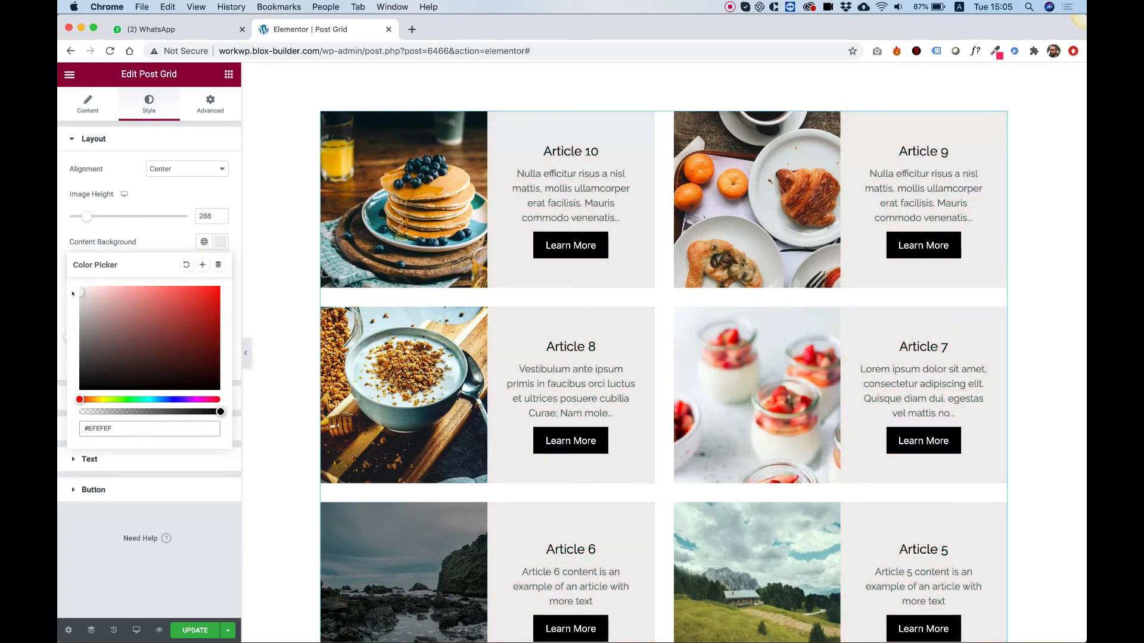
click(134, 231)
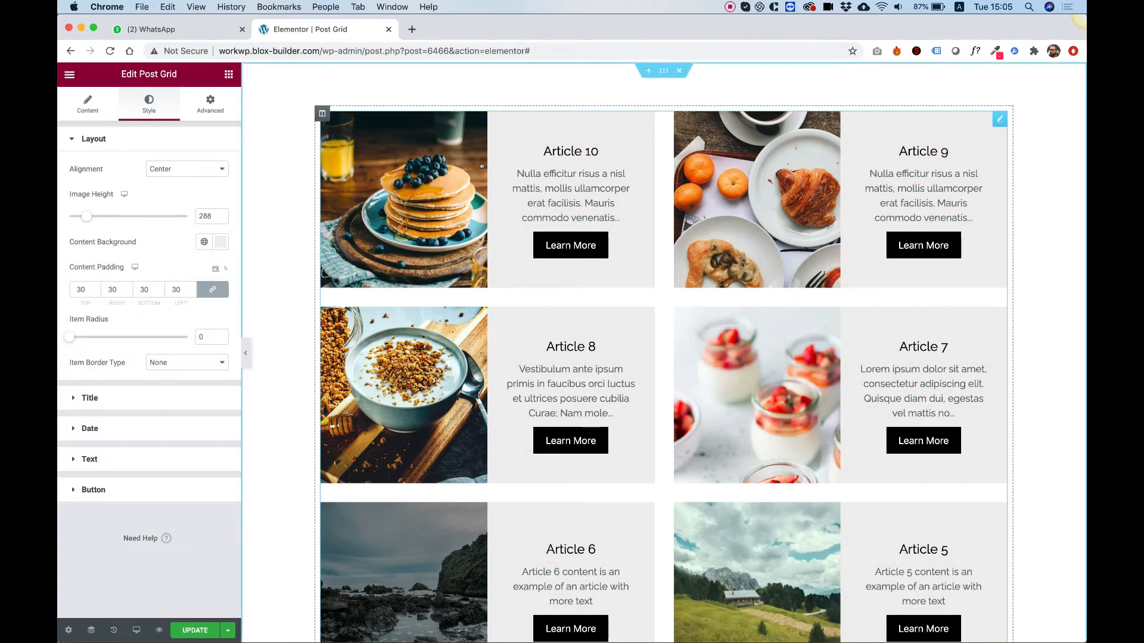
- Adjust the linked content padding of the post items to 20 px on all sides
double_click(176, 289)
text(36)
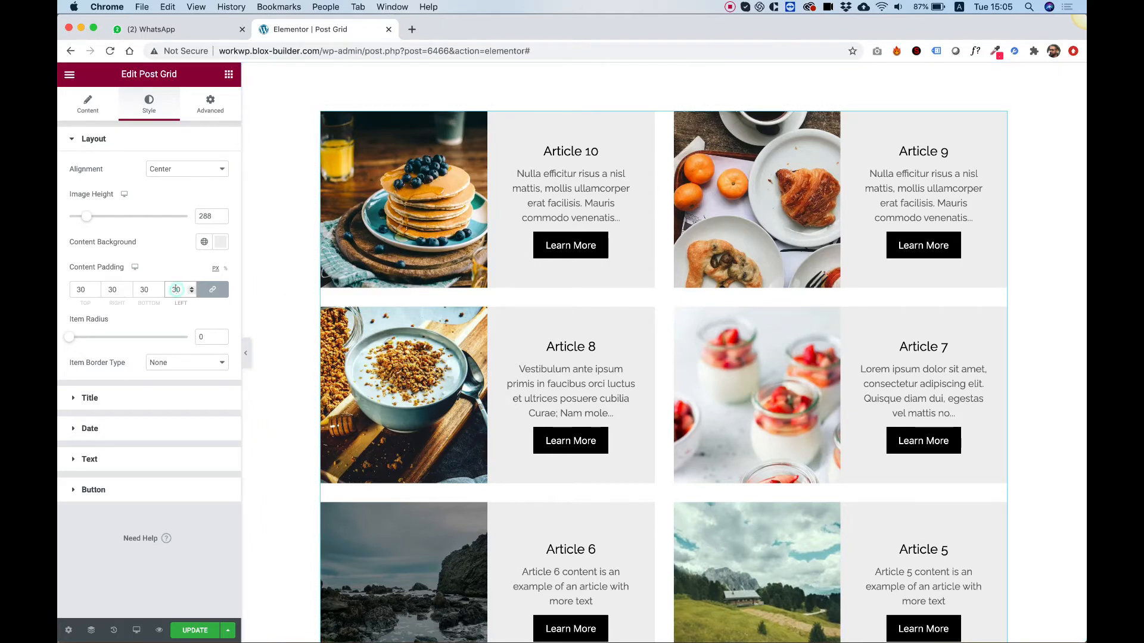
key(Down)
key(Down)
key(Down)
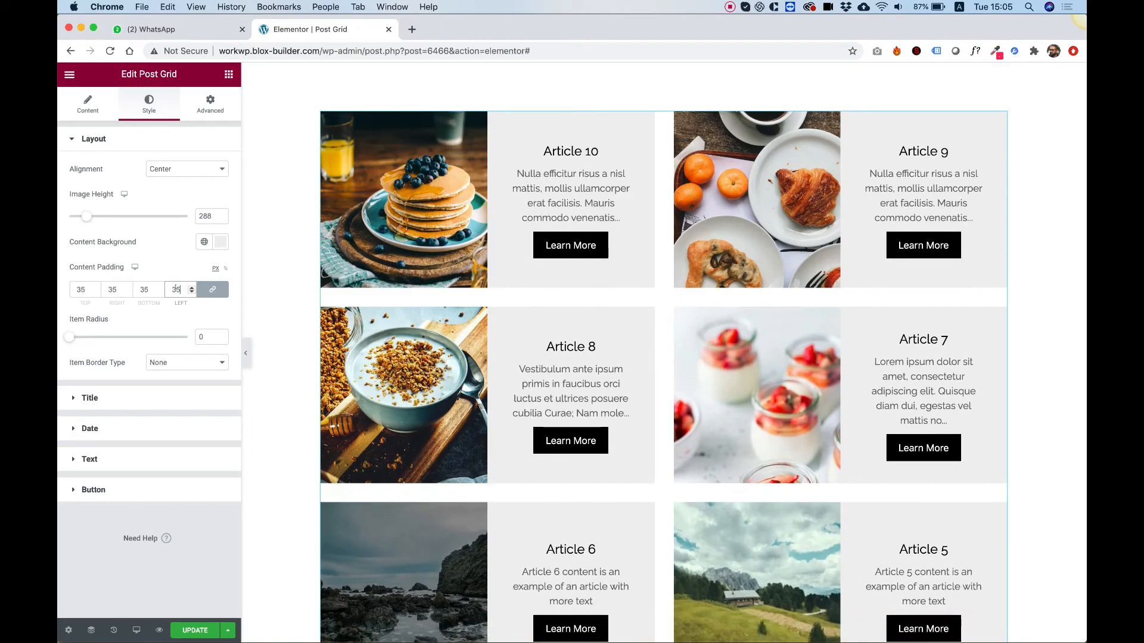
key(Down)
key(Down)
key(Down)
key(Down)
key(Down)
key(Down)
key(Down)
key(Down)
key(Down)
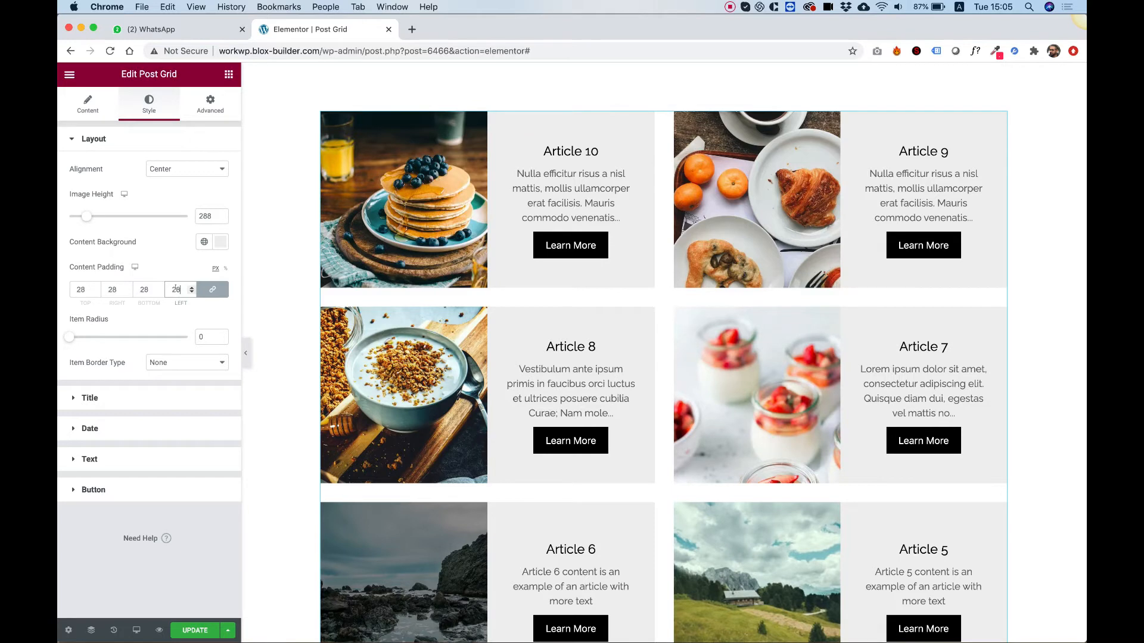
key(Down)
key(Down)
key(Down)
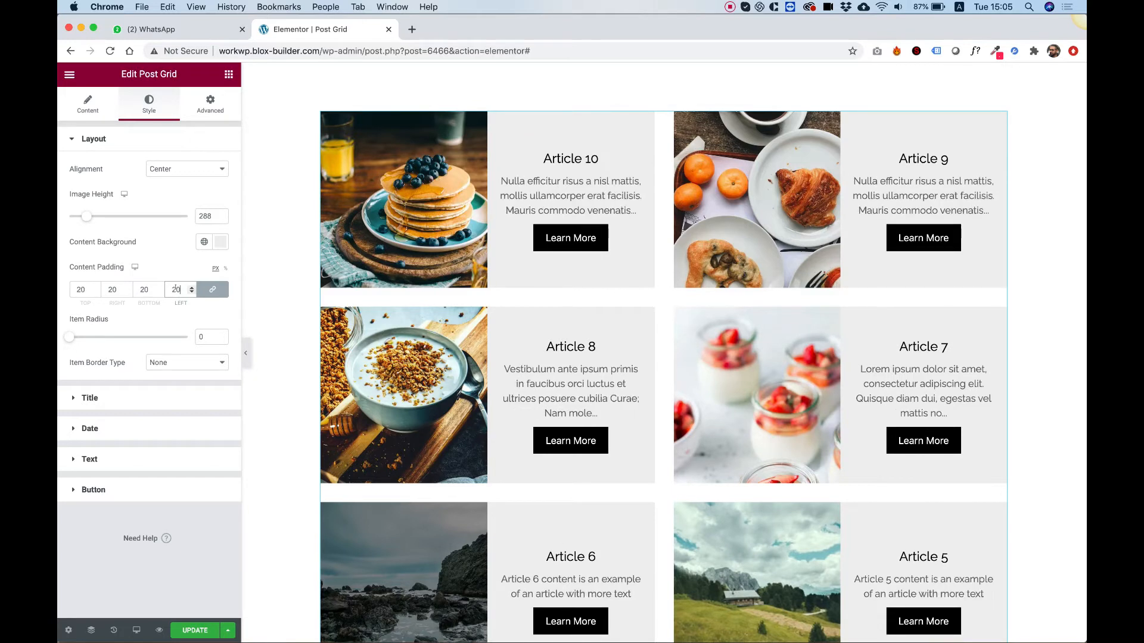
- Set the item radius to 32 and the item border type to Dotted, trying Solid and Double first
drag(66, 337, 94, 335)
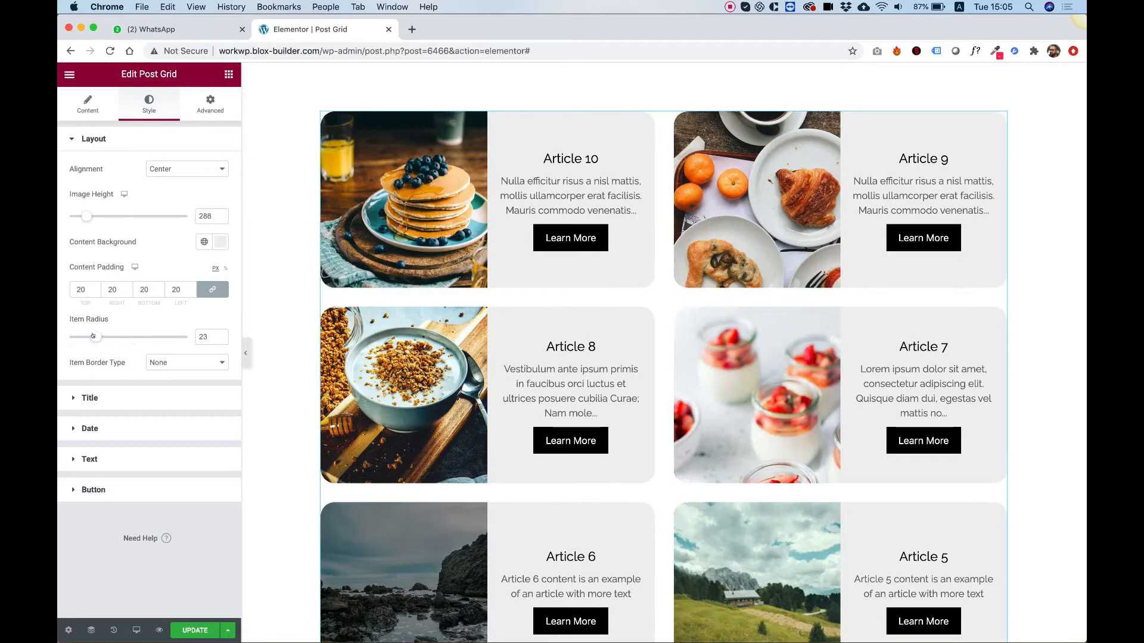
click(166, 355)
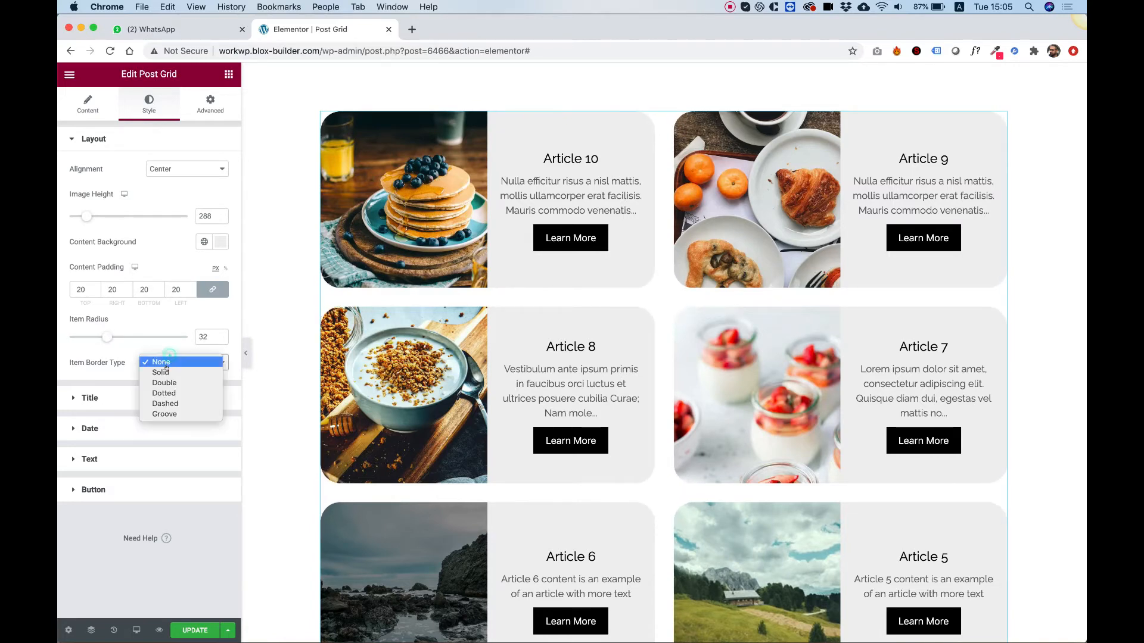
click(167, 373)
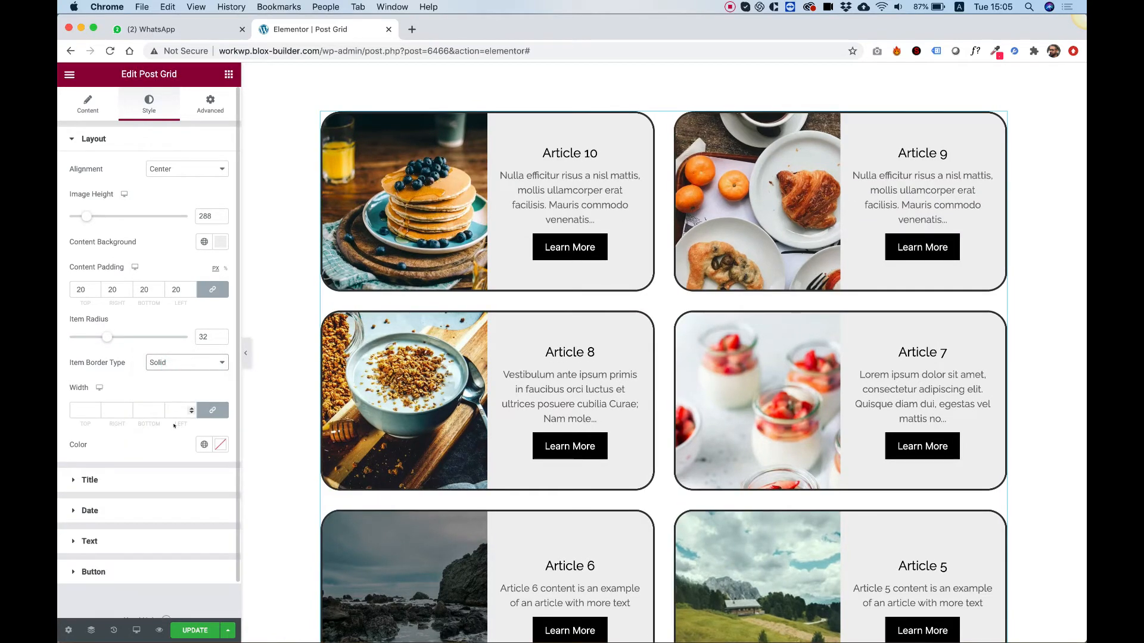
click(167, 362)
click(166, 372)
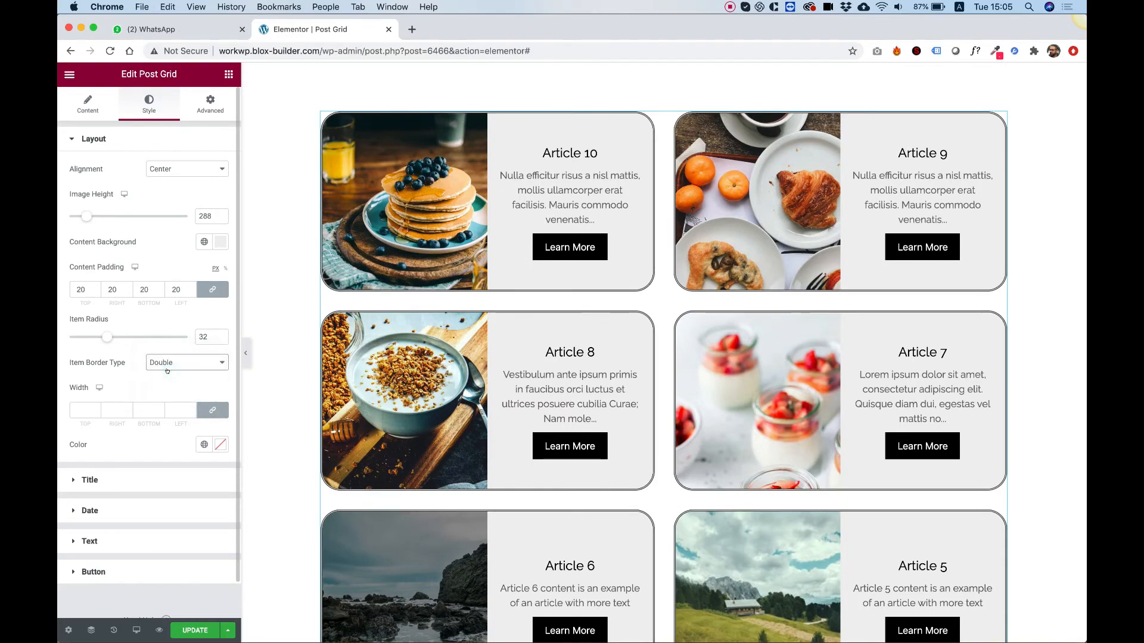
click(171, 368)
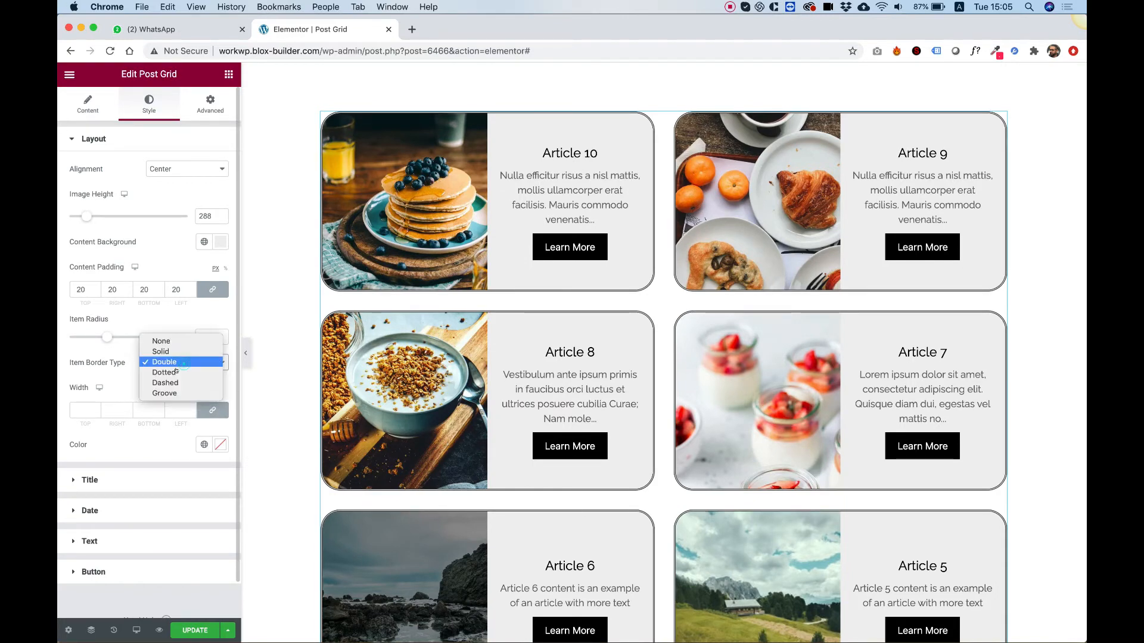
click(175, 371)
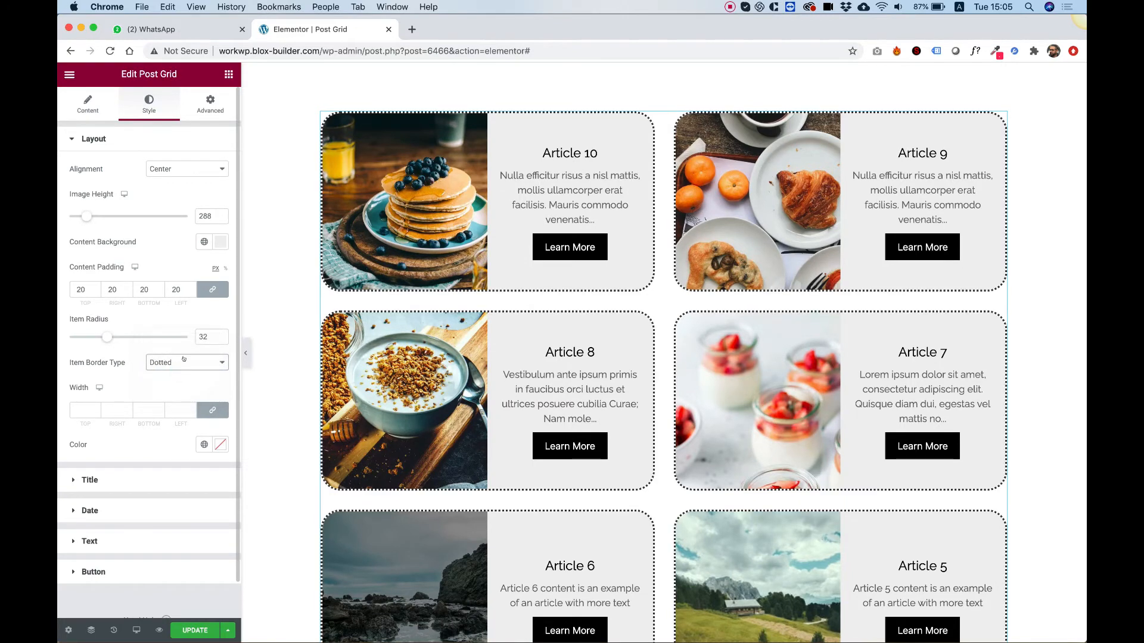
- Set the font weight of the post titles' typography to 800
click(103, 480)
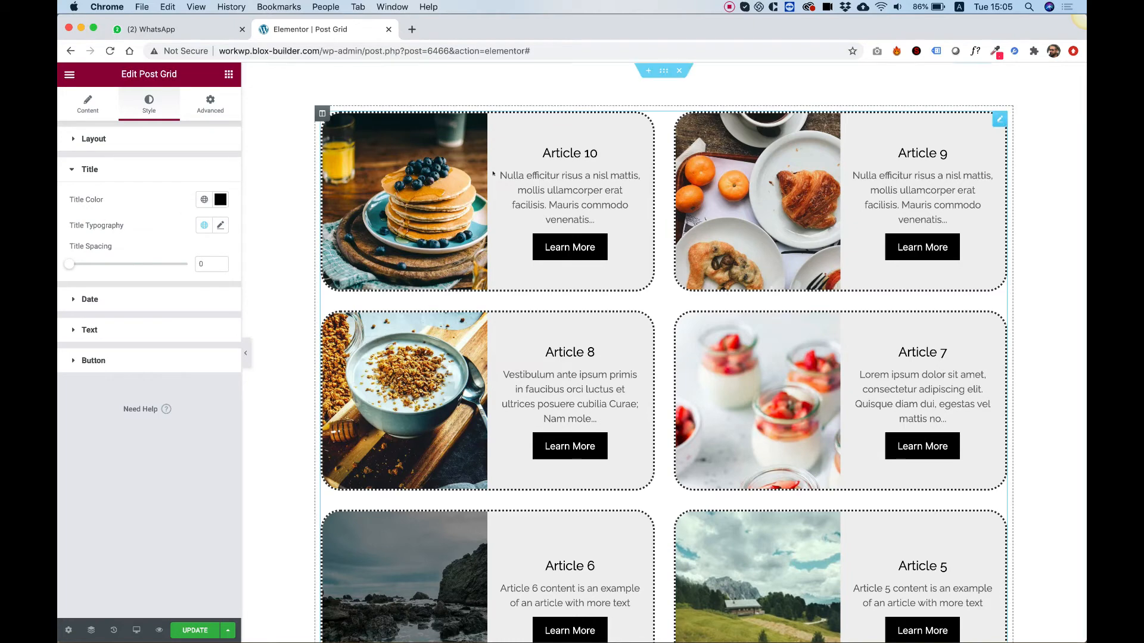
click(219, 224)
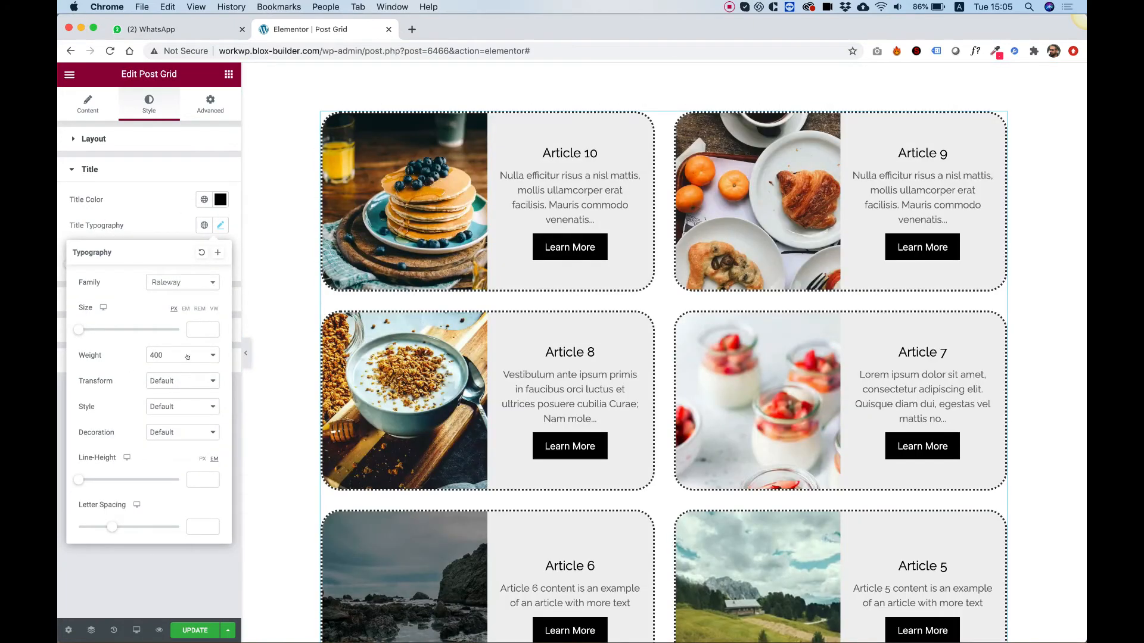
click(187, 356)
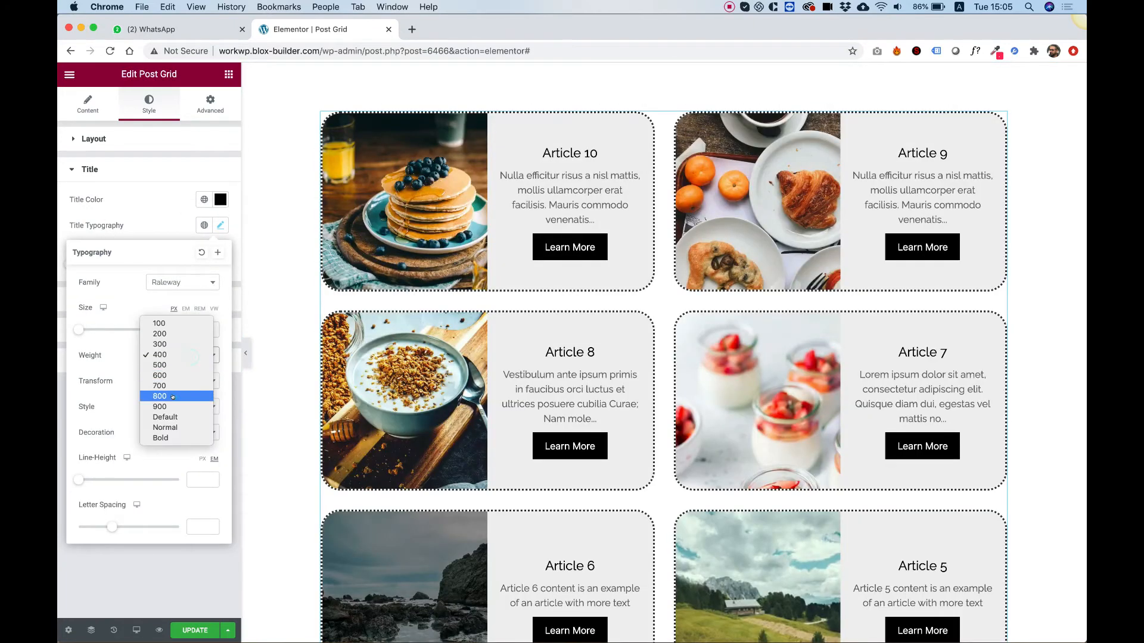
click(185, 397)
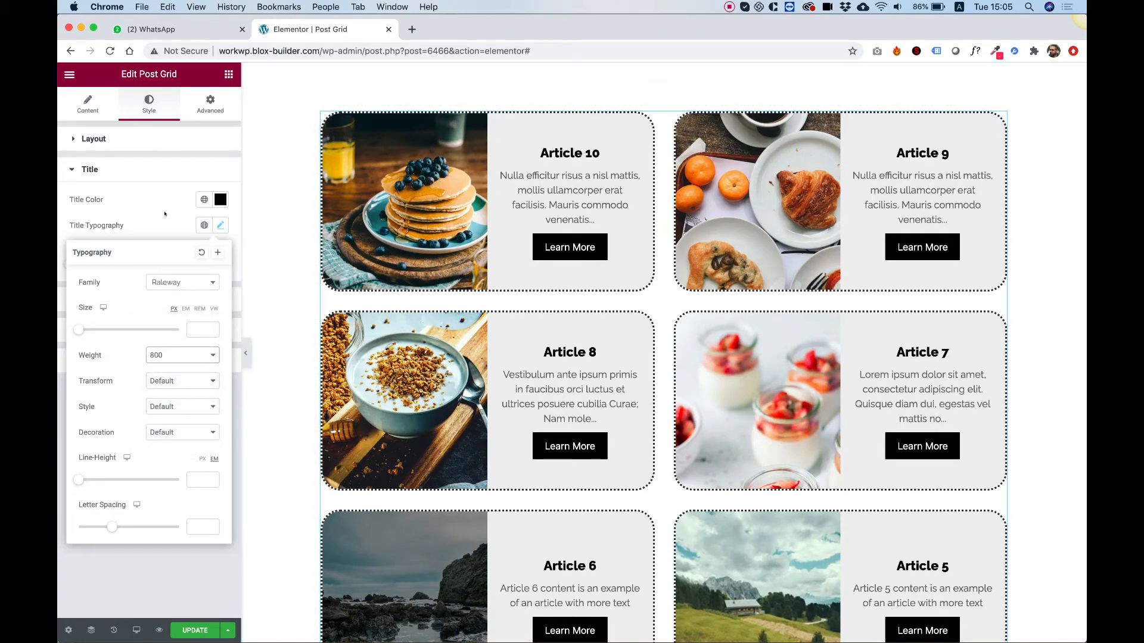
- Change the post title color to bright purple, #B101FD
click(220, 200)
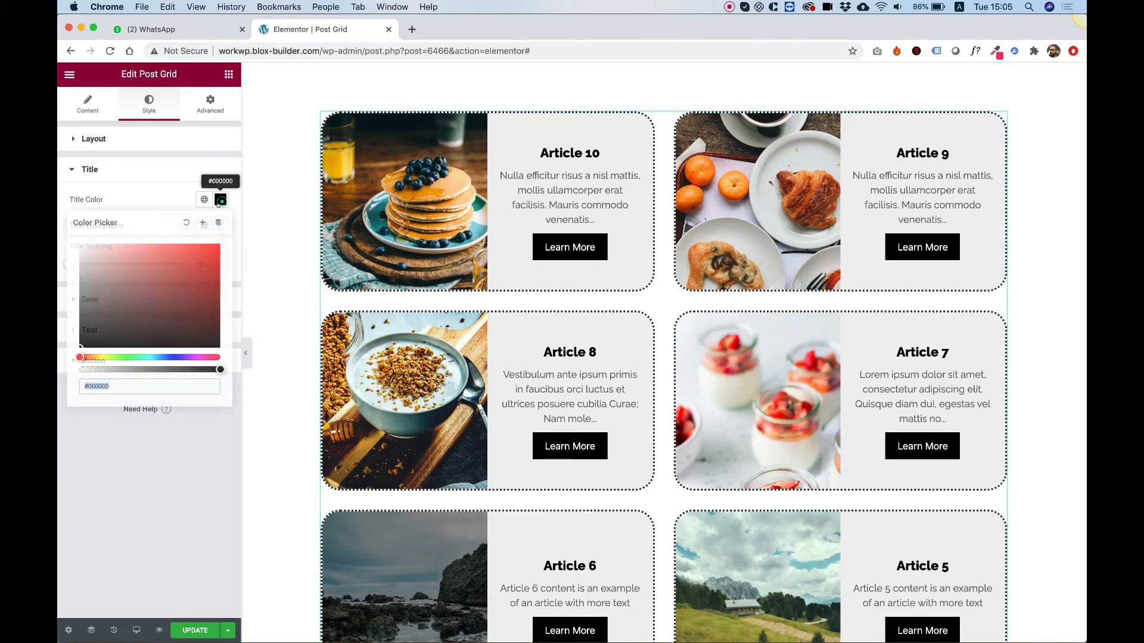
click(186, 356)
drag(182, 280, 216, 244)
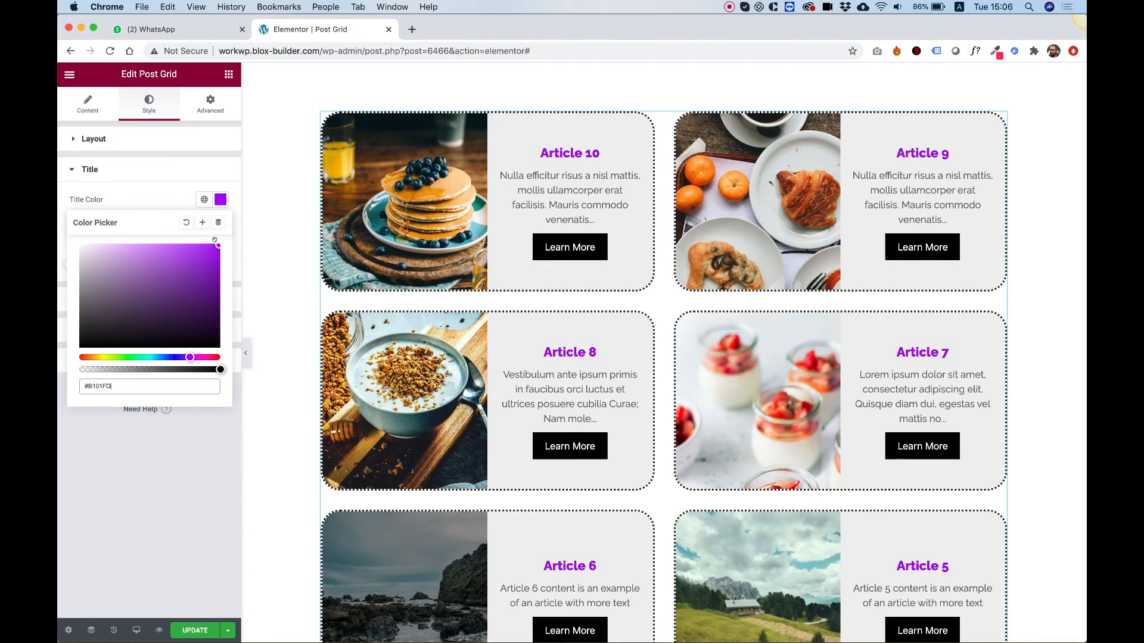
click(154, 191)
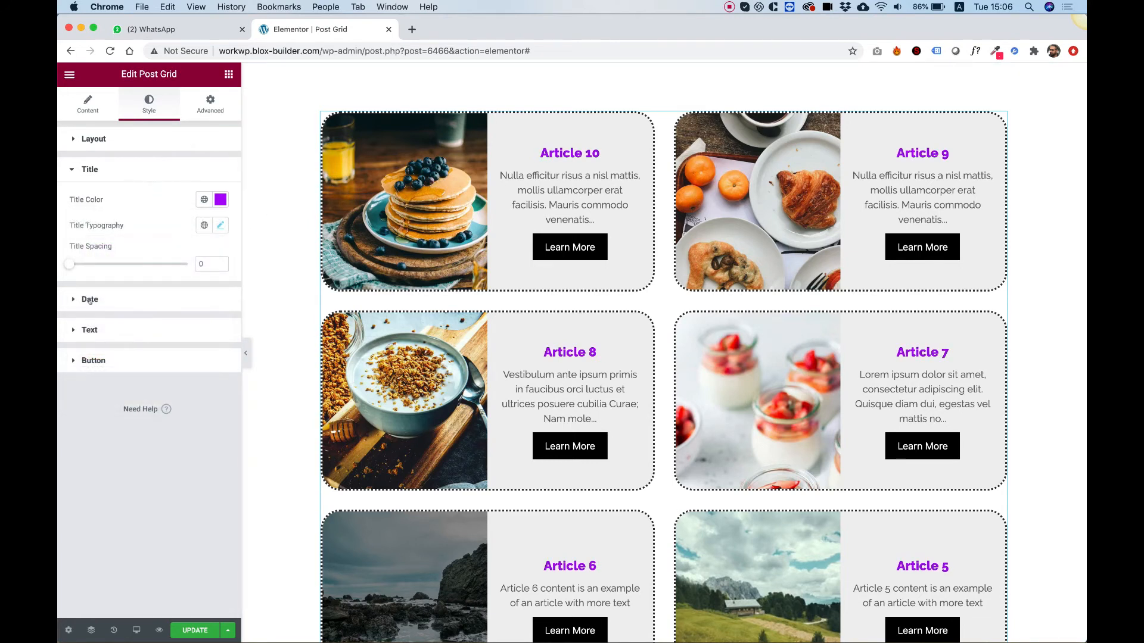
- Increase the spacing of the post items' excerpt text to 21
click(89, 300)
click(89, 330)
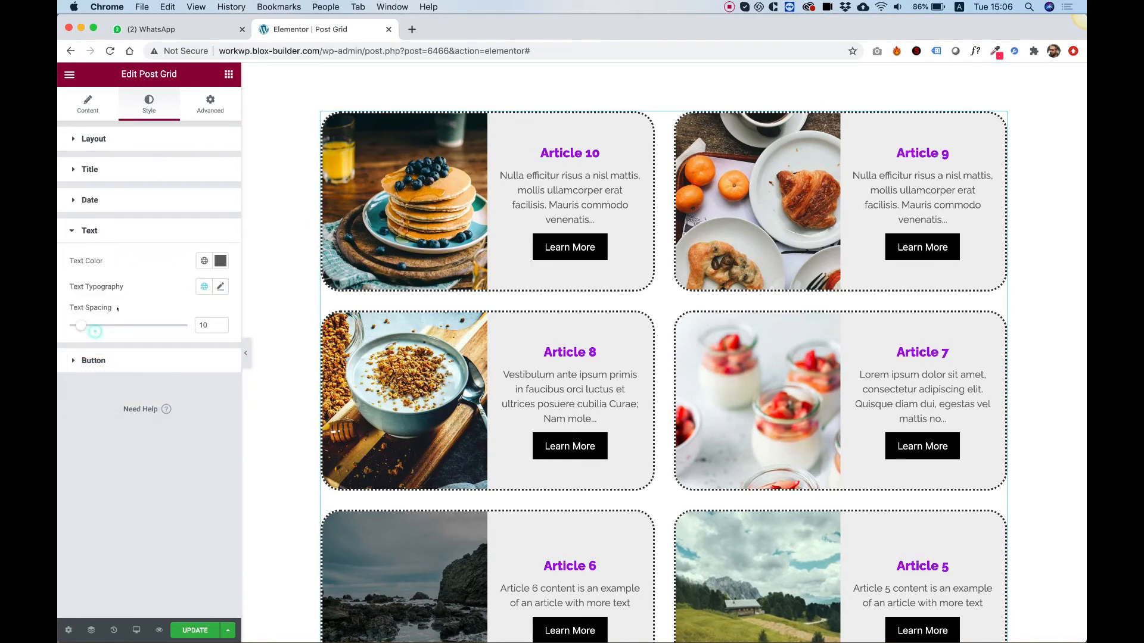
mouse_move(83, 325)
mouse_down()
mouse_move(112, 326)
mouse_move(93, 326)
mouse_up()
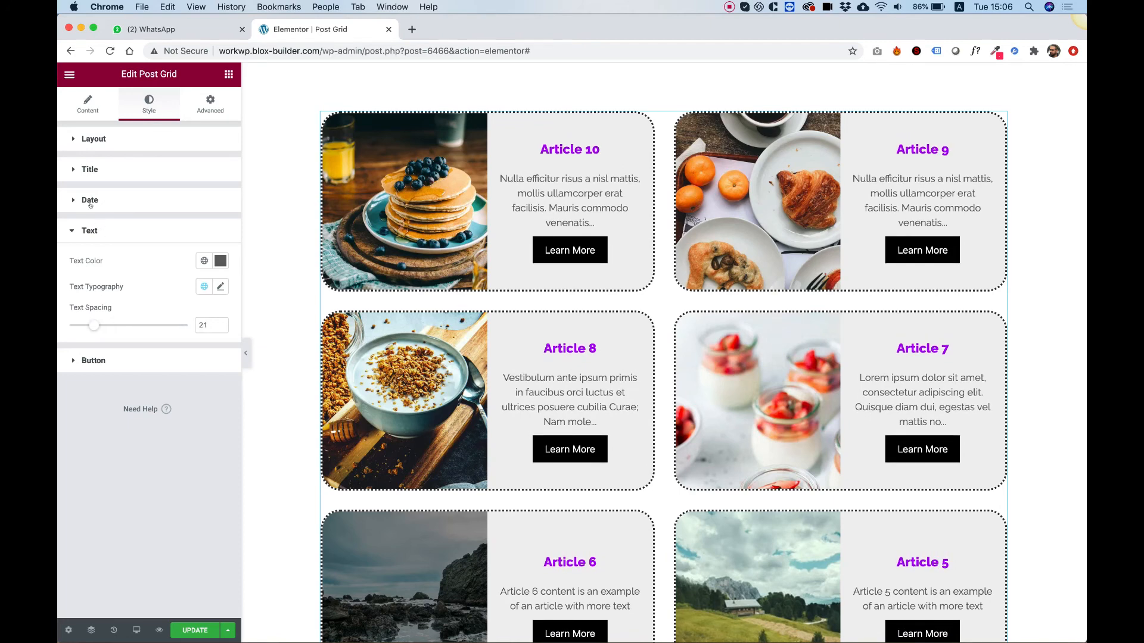
- Round the Learn More buttons with a radius of 52 and set their button style to Full Width
click(100, 360)
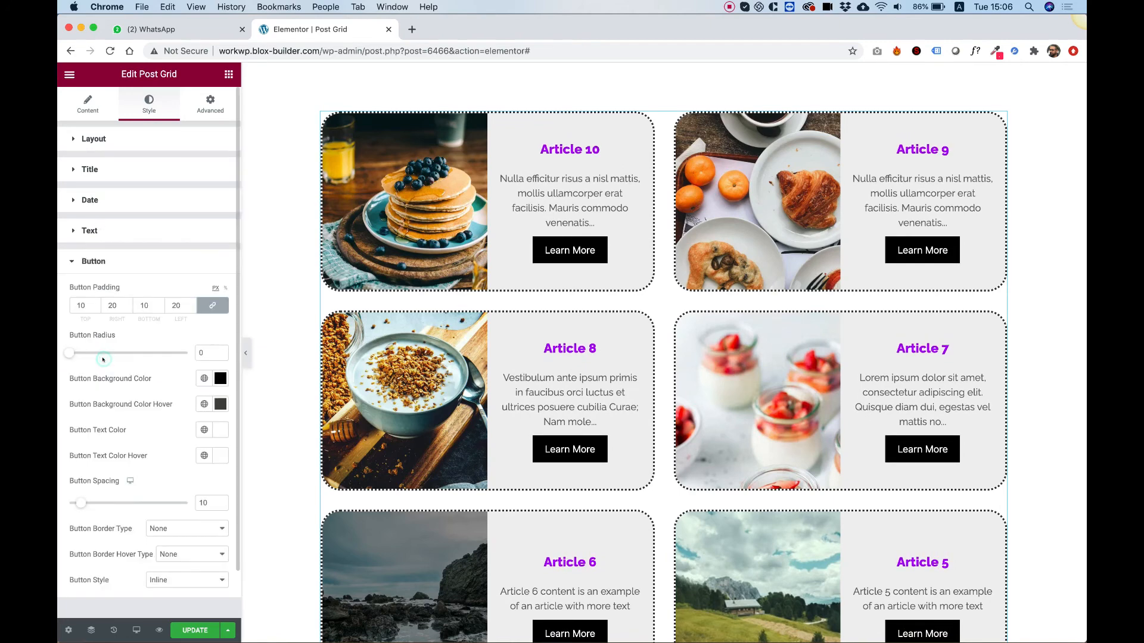
scroll(180, 349, down, 1)
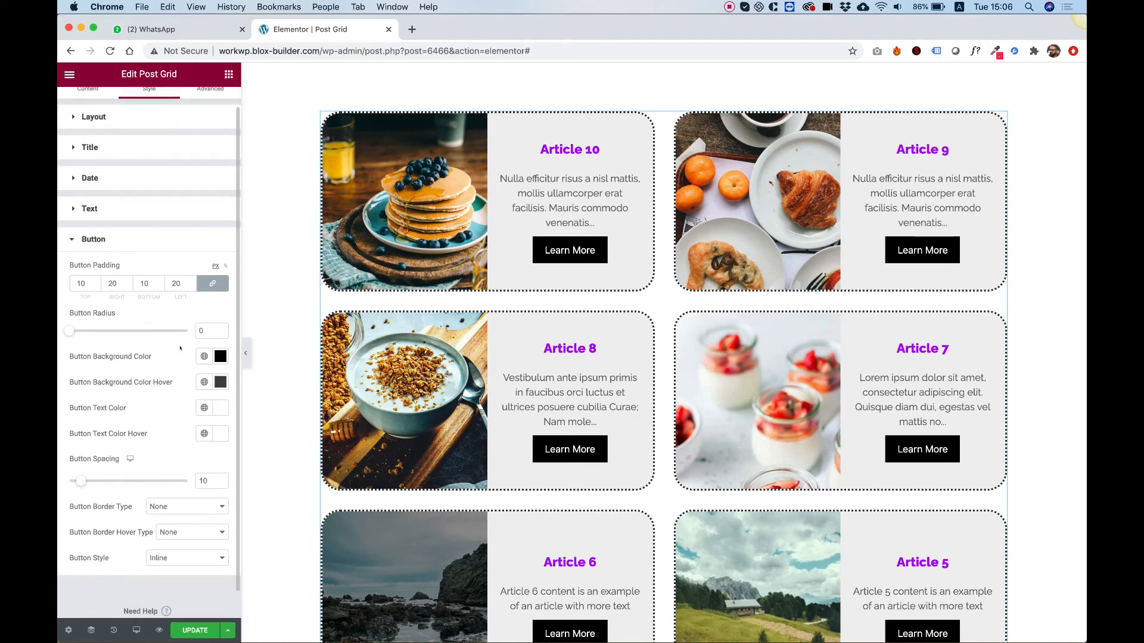
drag(92, 331, 130, 331)
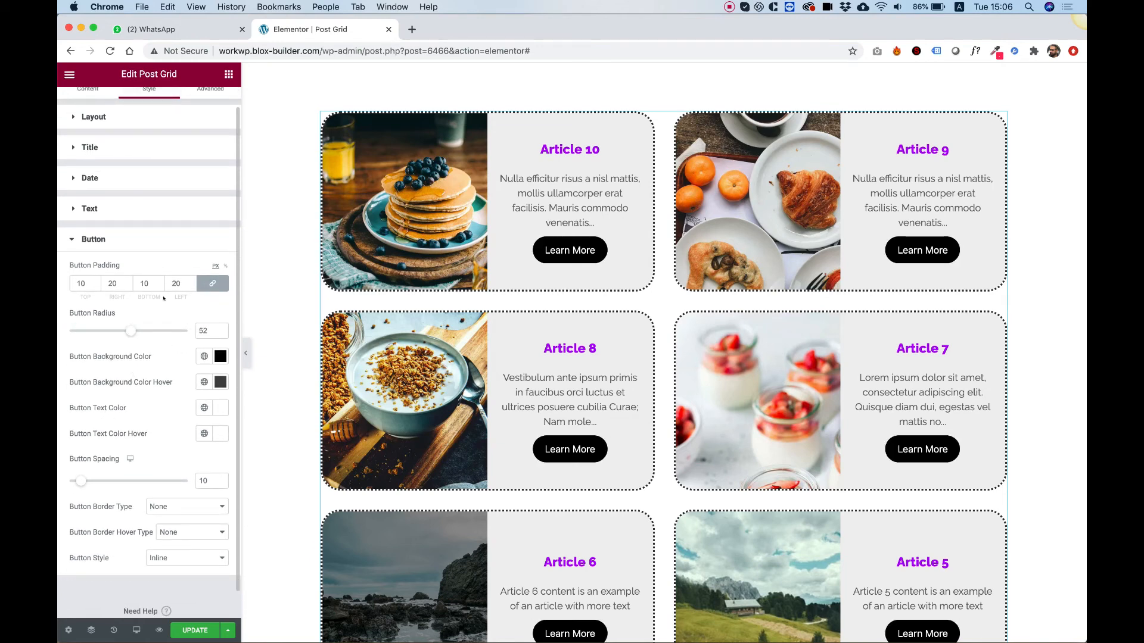
click(161, 557)
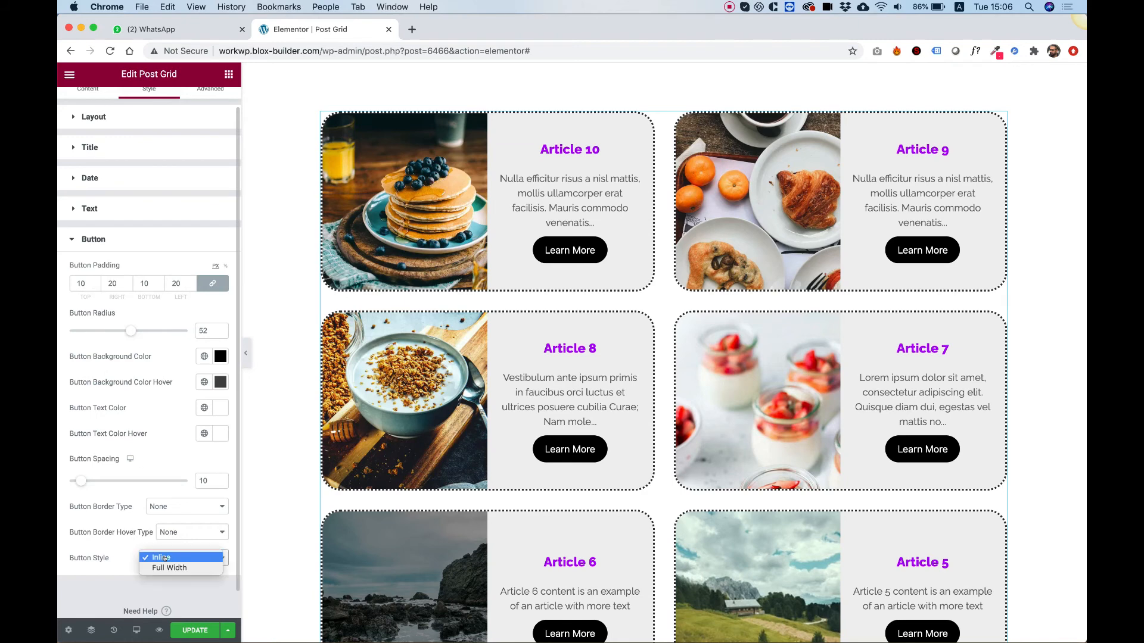
click(166, 568)
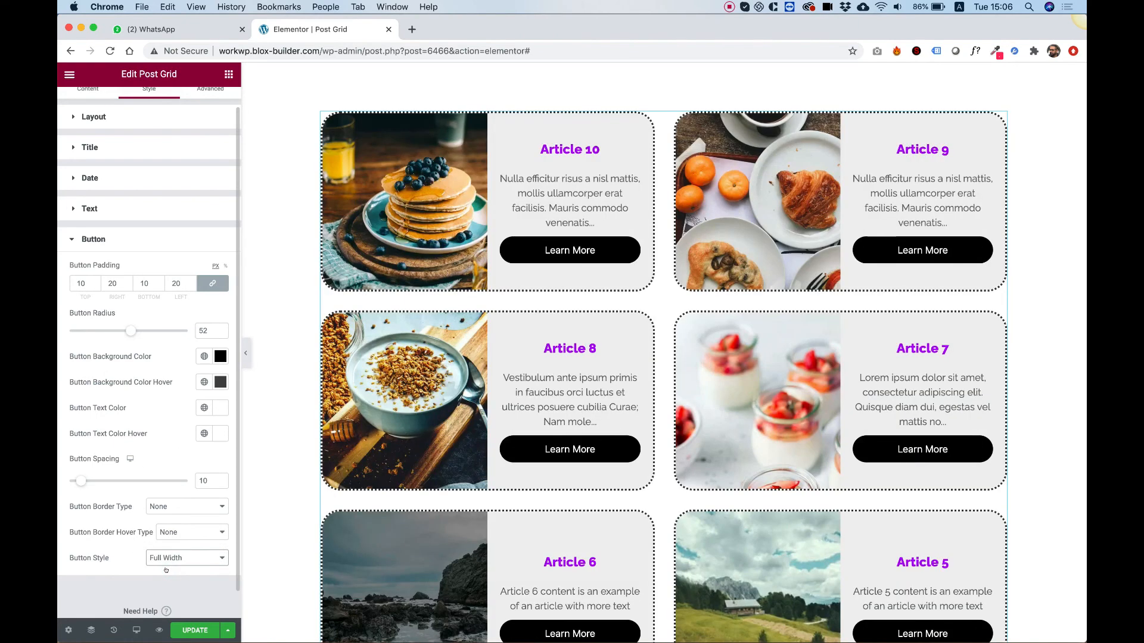